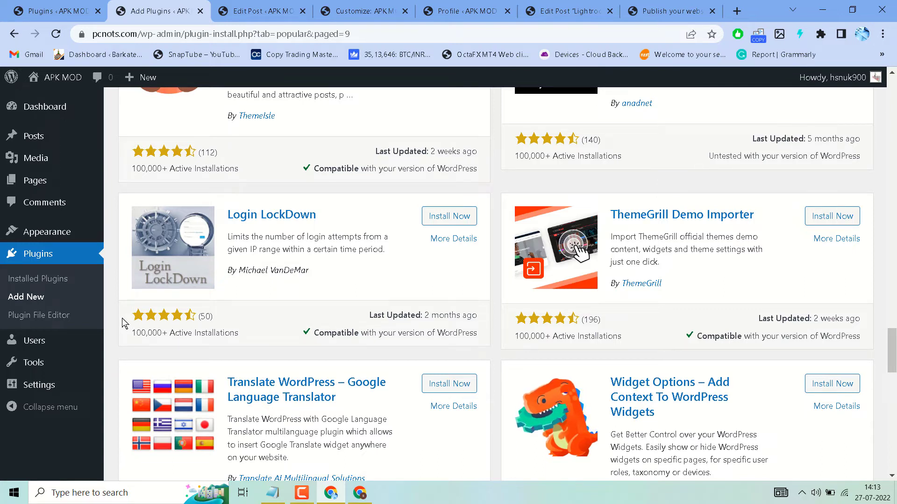
- Copy Login LockDown's description about limiting login attempts from an IP range to the clipboard
{"action": "double_click", "coordinate": [205, 316]}
{"action": "left_click", "coordinate": [228, 318]}
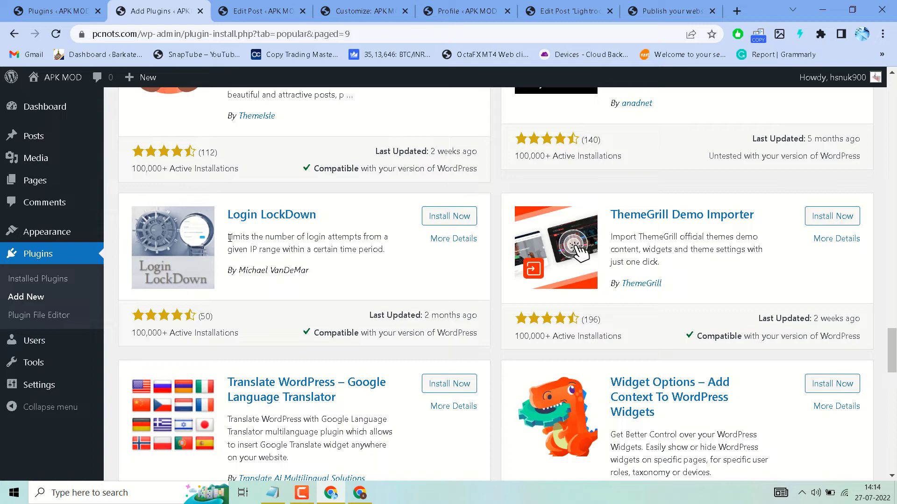
{"action": "left_click_drag", "start_coordinate": [228, 238], "coordinate": [384, 244]}
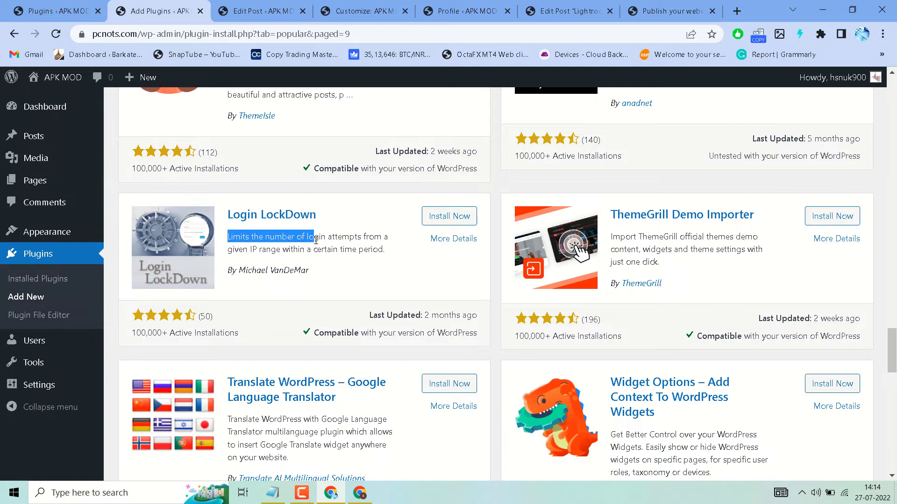
{"action": "right_click", "coordinate": [385, 245]}
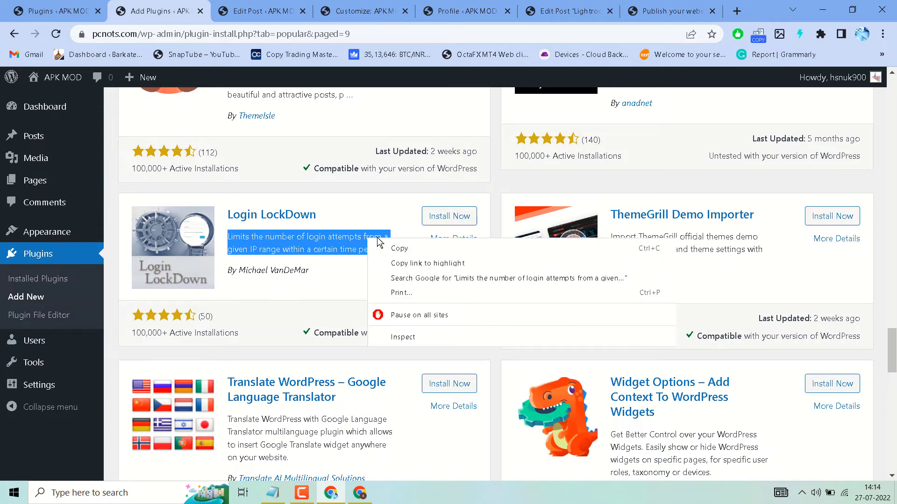
{"action": "left_click", "coordinate": [395, 249]}
{"action": "left_click", "coordinate": [269, 303]}
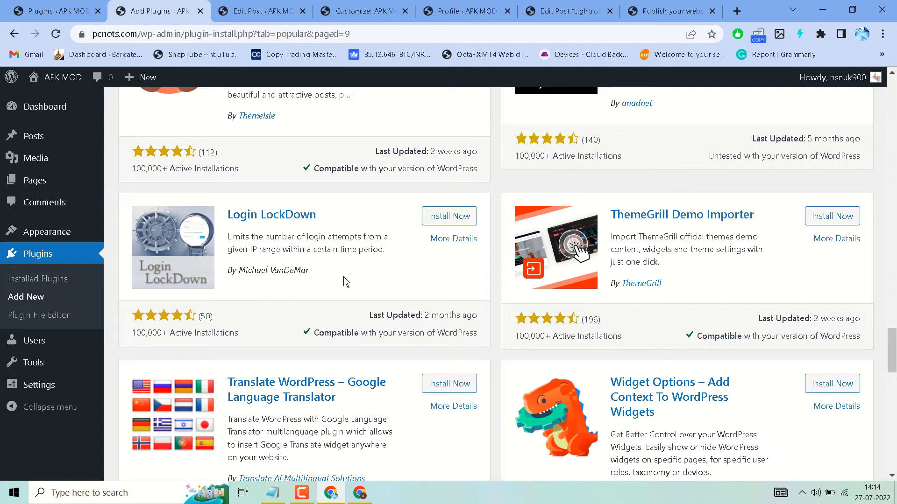